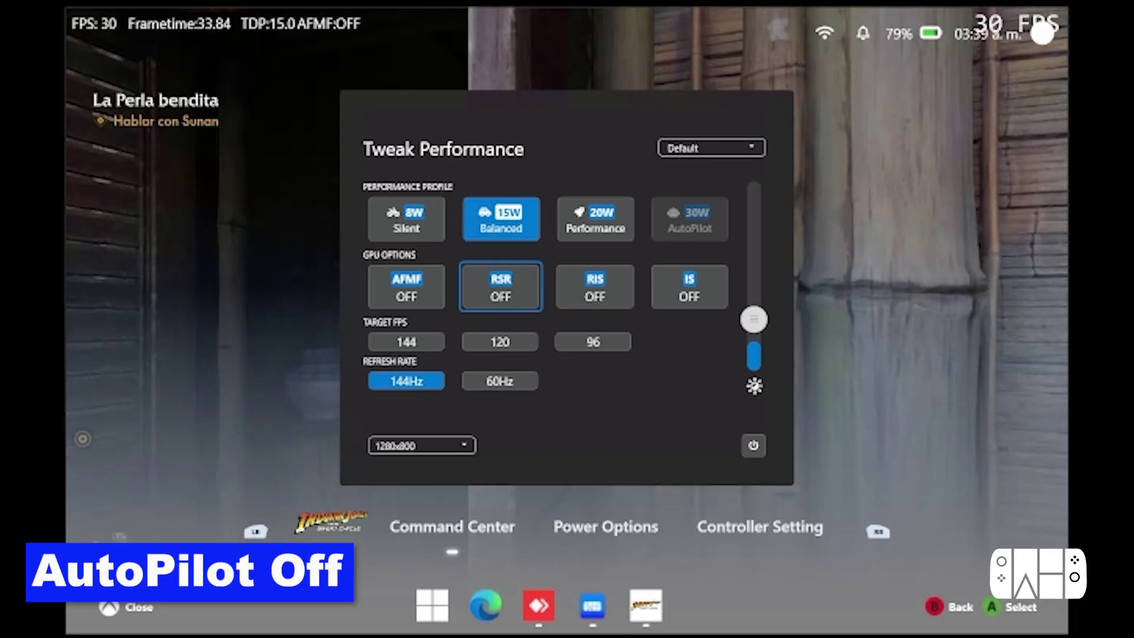
# Move Target FPS focus from 120 to 144 in the Tweak Performance panel.
pyautogui.press('Down')
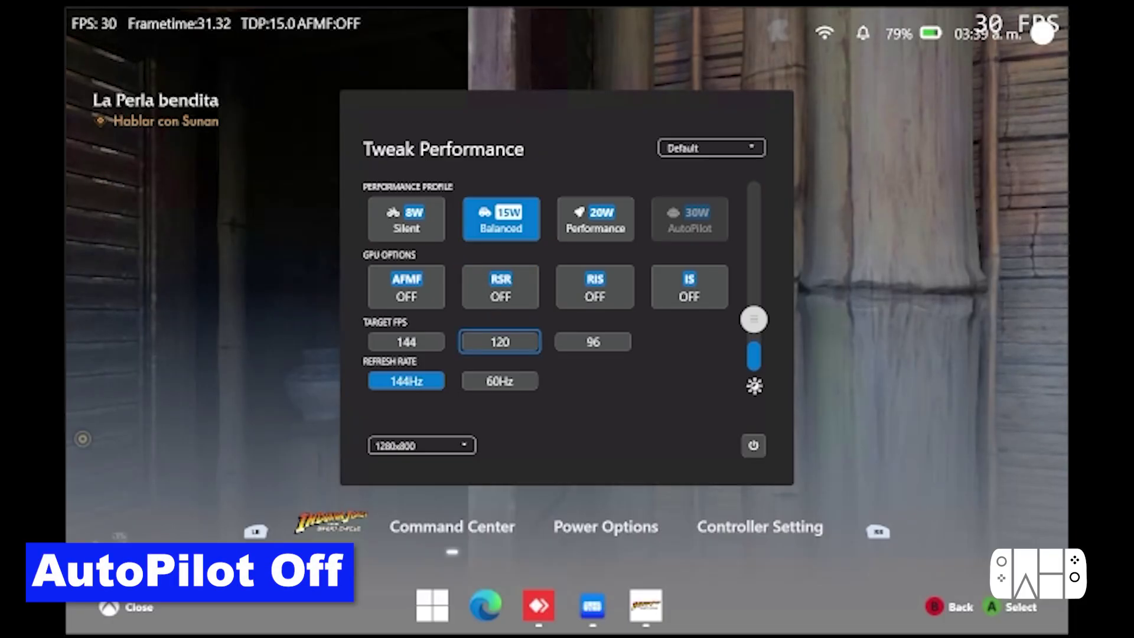
pyautogui.press('Left')
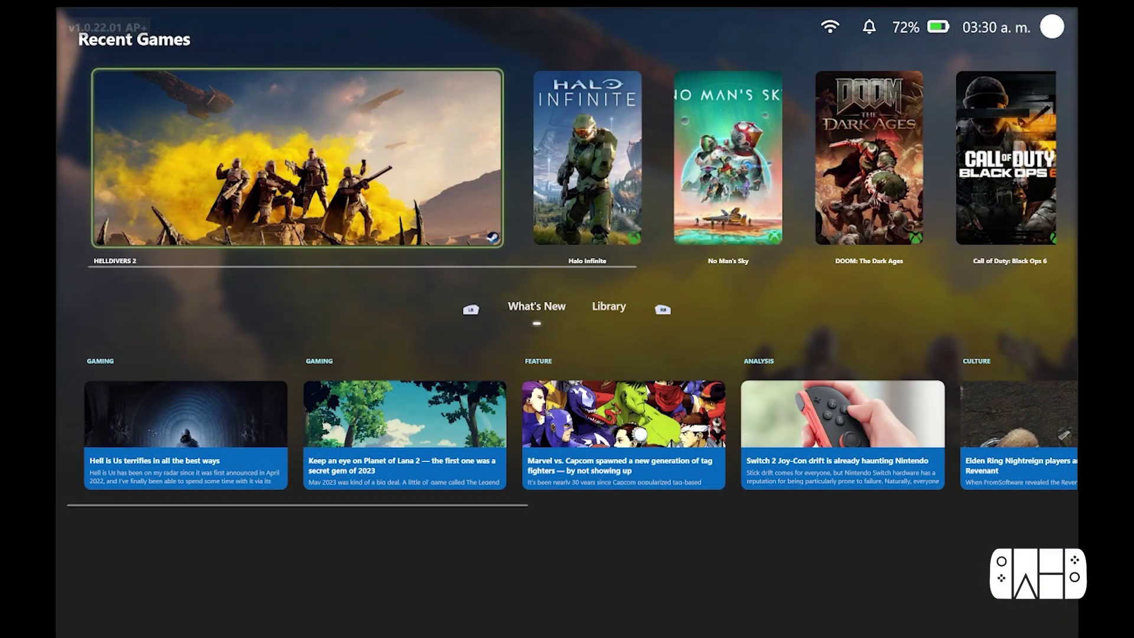
# Open HELLDIVERS 2 and set the overlay's target frame rate to 144 FPS.
pyautogui.press('Return')
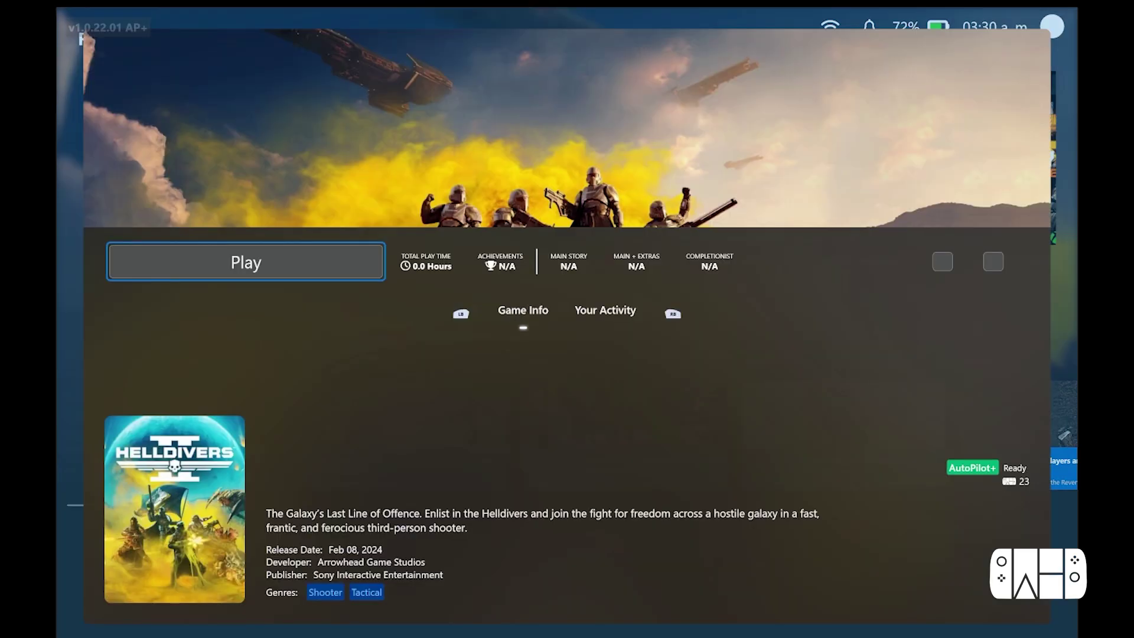
pyautogui.press('super+g')
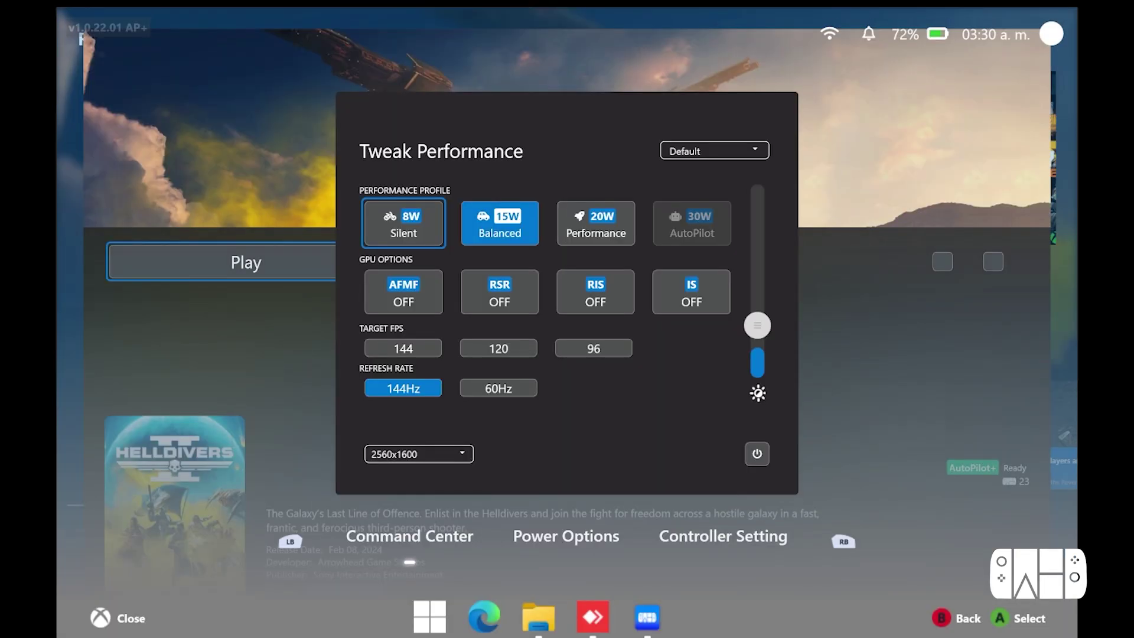
pyautogui.press('Down')
pyautogui.press('Down')
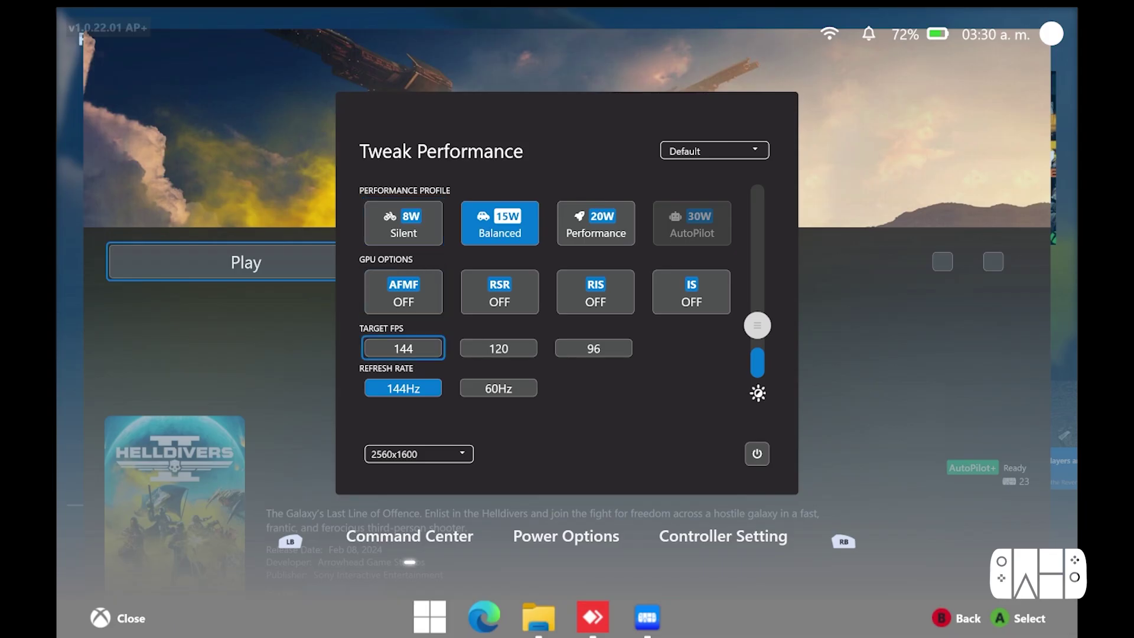
pyautogui.press('Return')
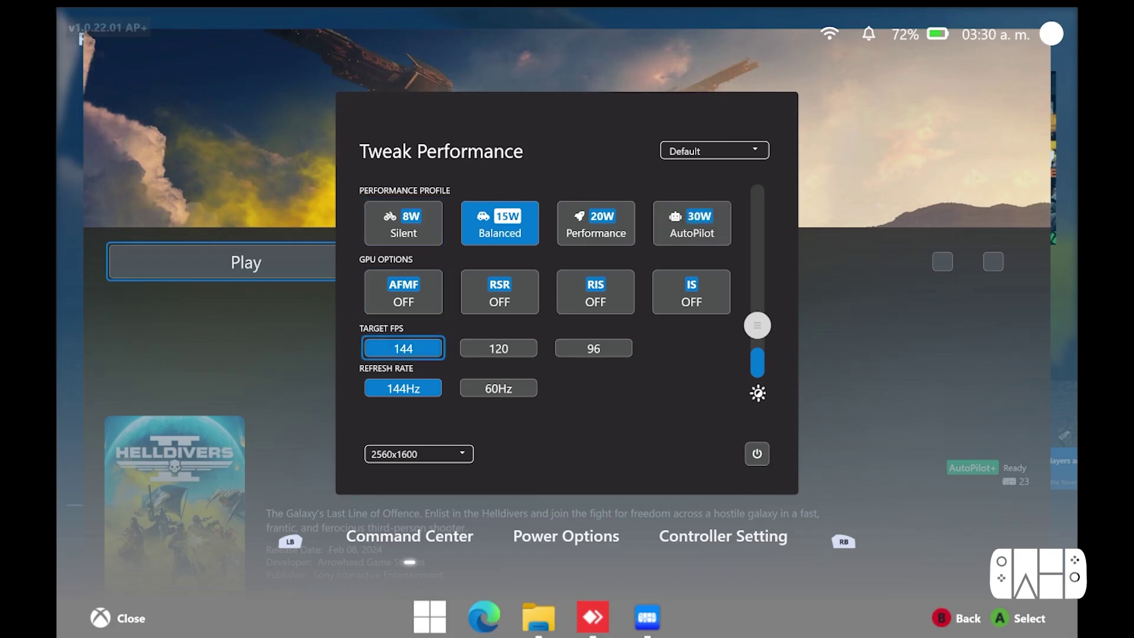
# Switch the performance profile from Balanced to AutoPilot 30W.
pyautogui.press('Up')
pyautogui.press('Up')
pyautogui.press('Right')
pyautogui.press('Right')
pyautogui.press('Right')
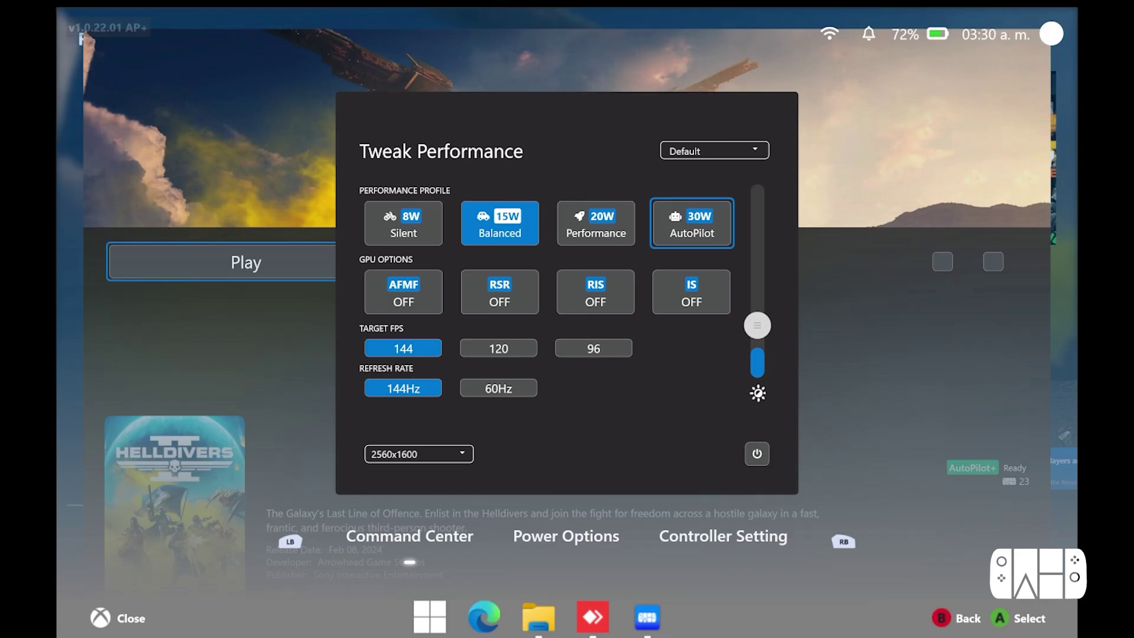
pyautogui.press('Return')
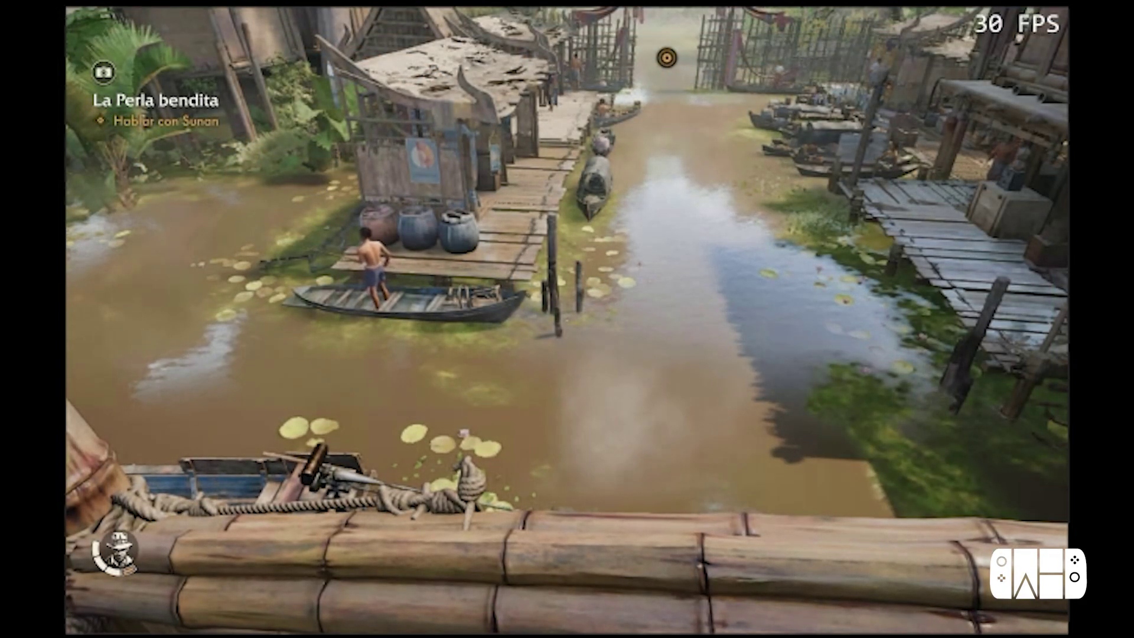
# Bring up the system overlay over the game and show the performance panel.
pyautogui.press('super')
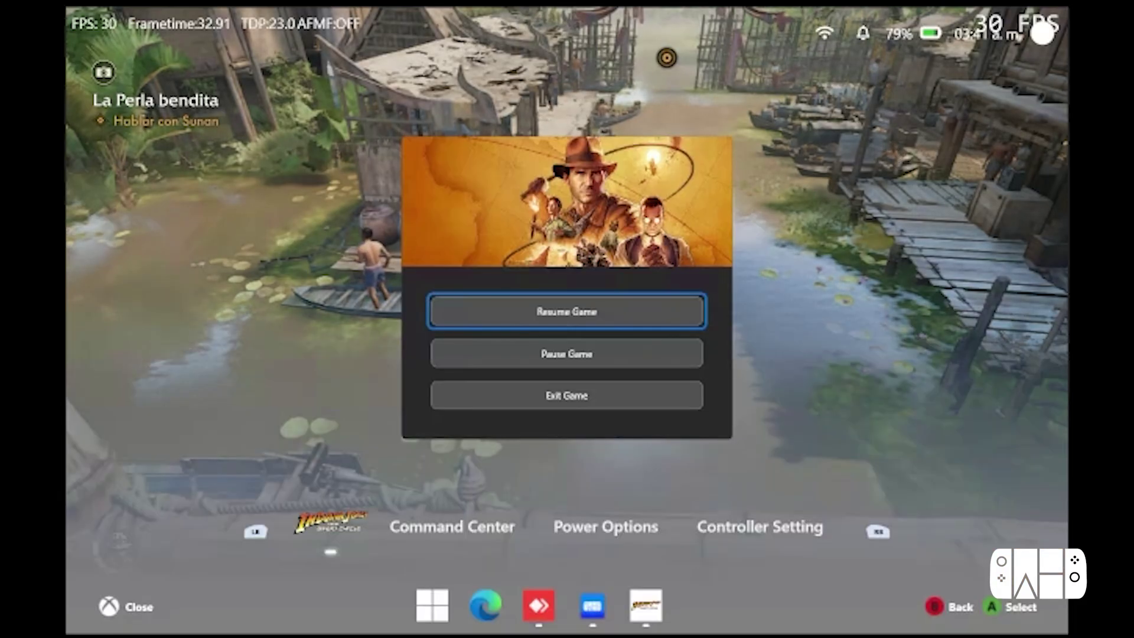
pyautogui.press('Right')
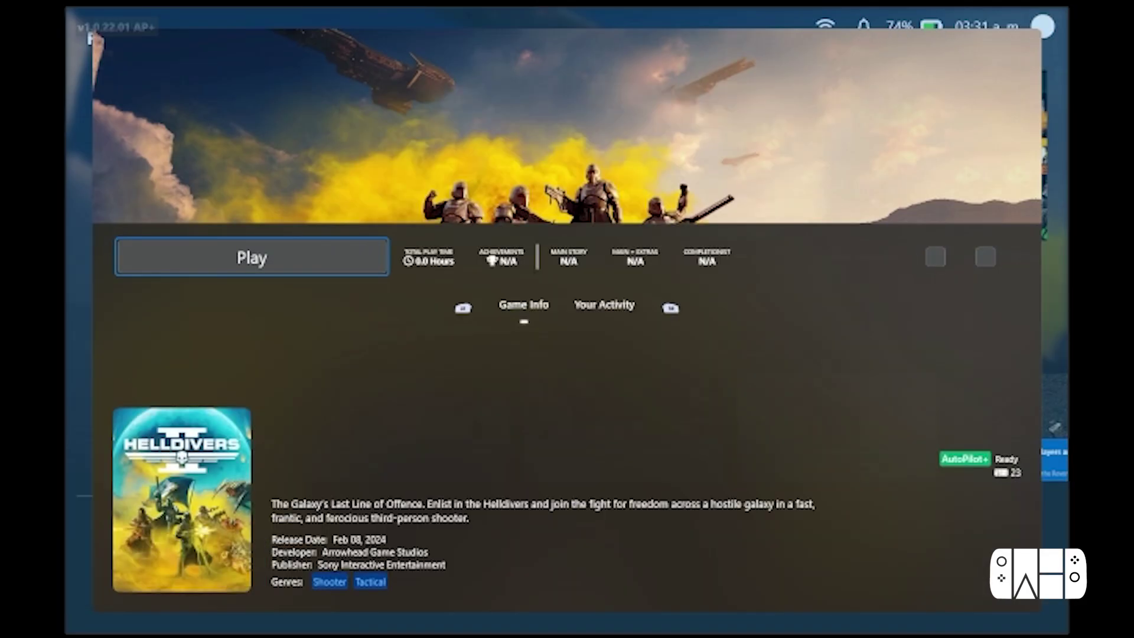
# Launch HELLDIVERS 2, bringing up the AutoPilot+ confirmation prompt.
pyautogui.press('Return')
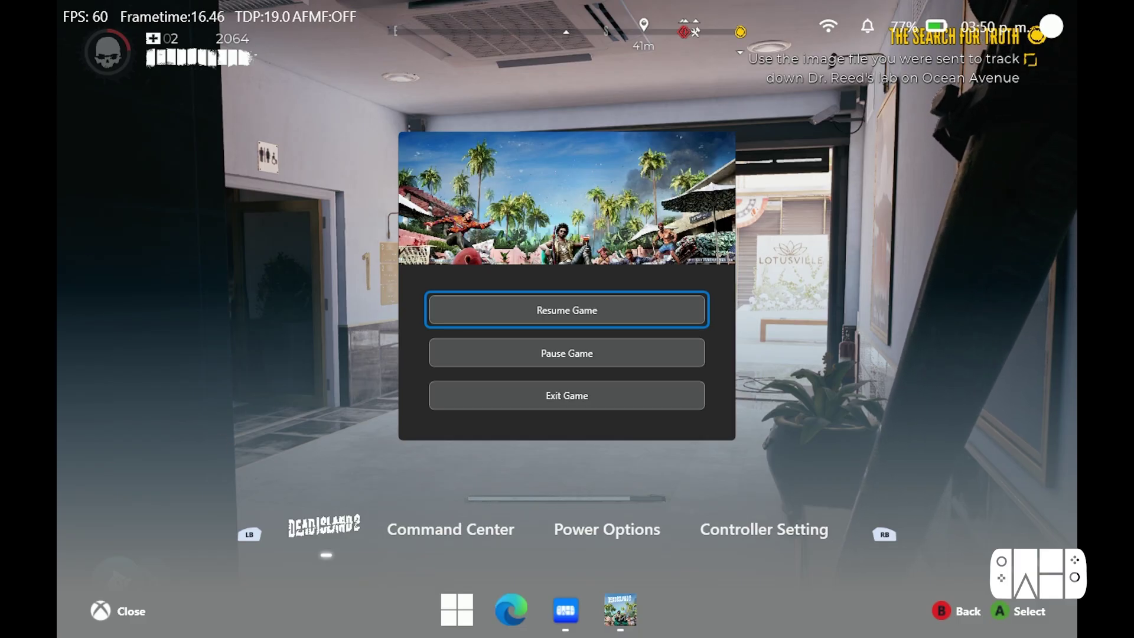
# Resume Dead Island 2, walk into the mall, and hit the Walker three times.
pyautogui.press('Return')
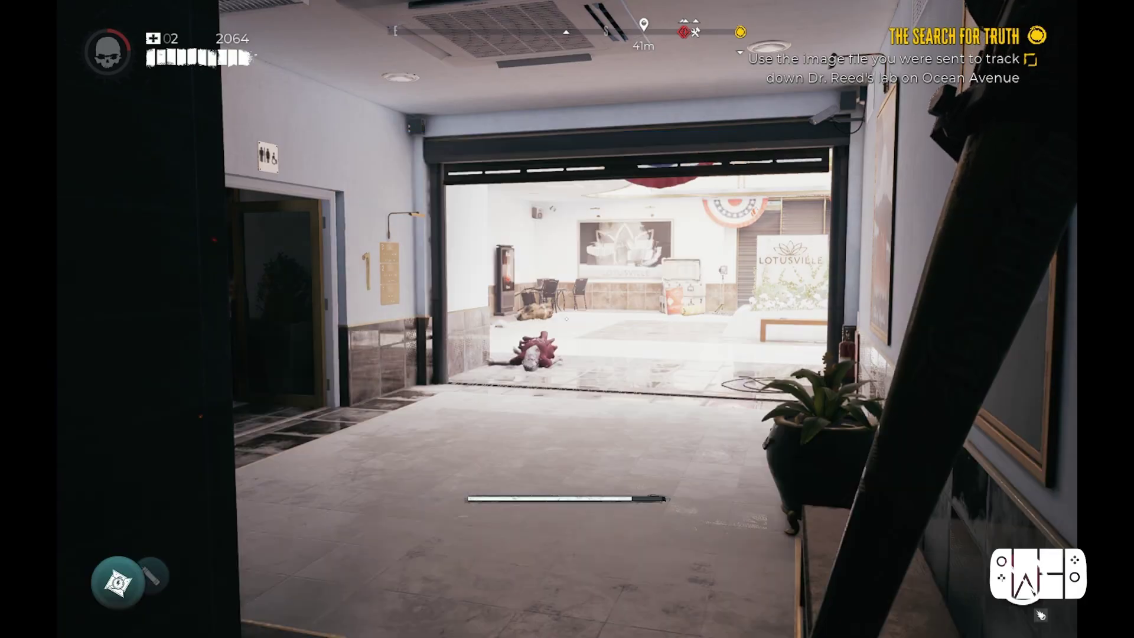
pyautogui.press('w')
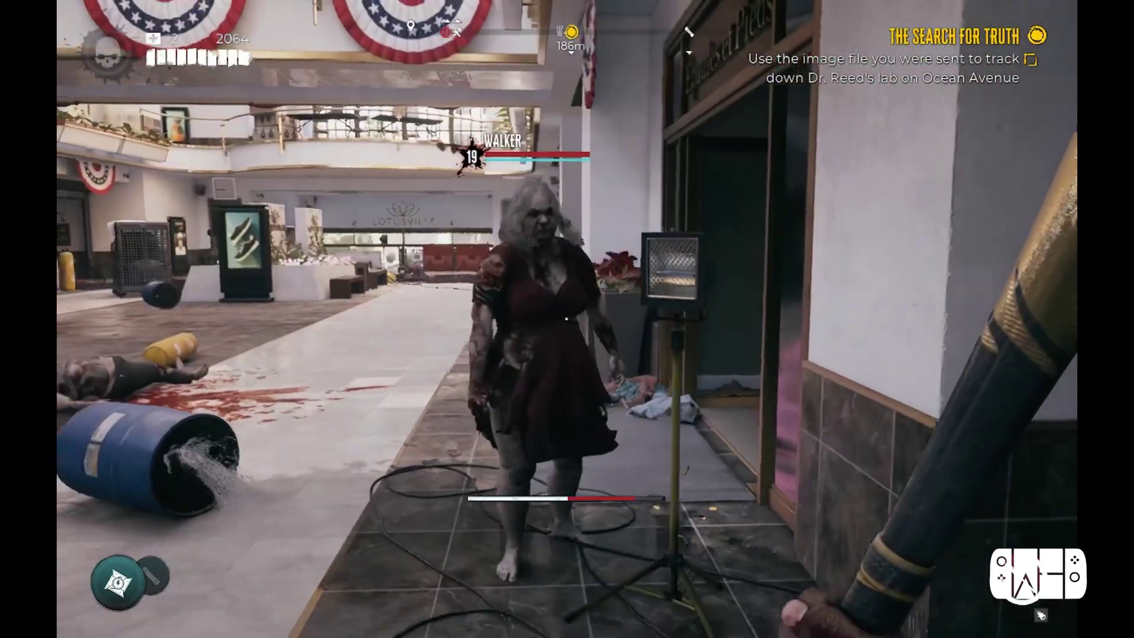
pyautogui.click(568, 320)
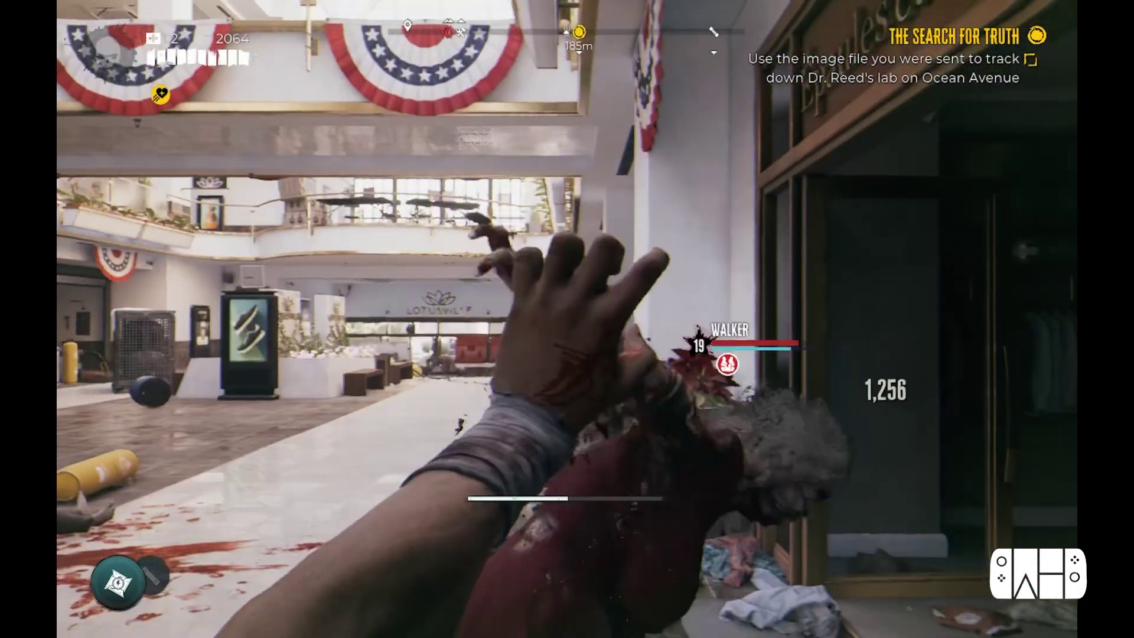
pyautogui.click(567, 319)
pyautogui.click(567, 319)
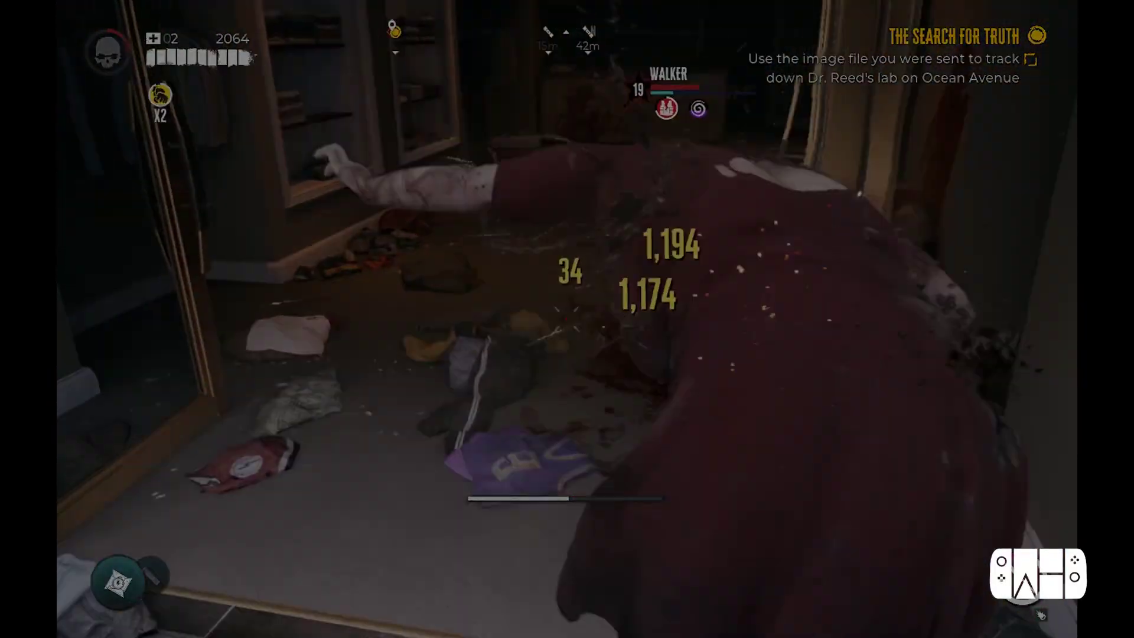